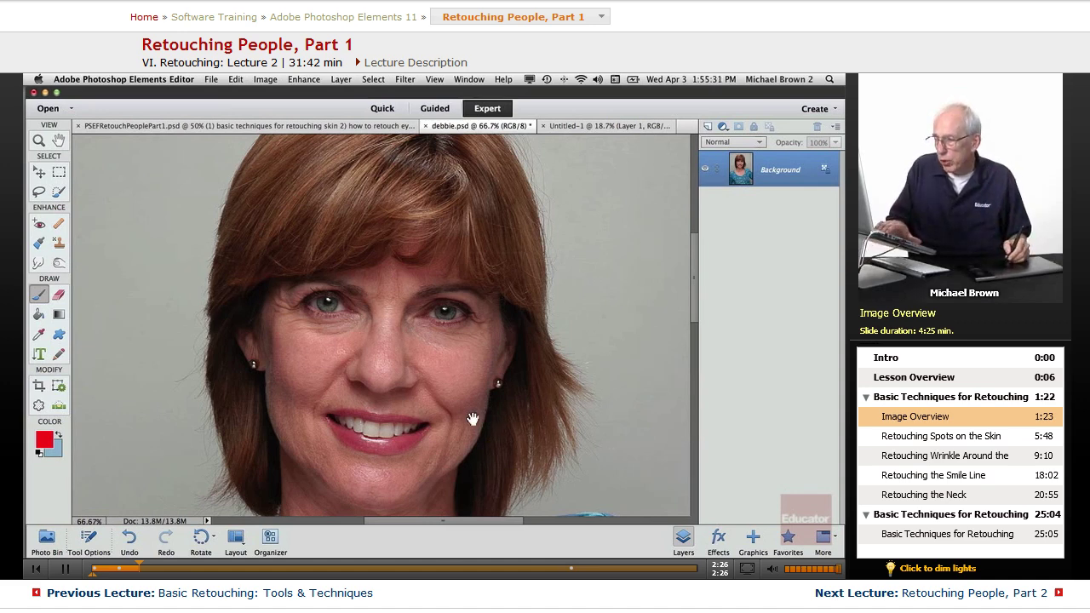
Examine the skin of the chest, neck and chin up close for spots, blemishes and wrinkles.
scroll(453, 407, "down", 2)
scroll(452, 406, "right", 2)
key("ctrl+minus")
mouse_move(426, 449)
left_mouse_down()
mouse_move(450, 312)
mouse_move(439, 269)
left_mouse_up()
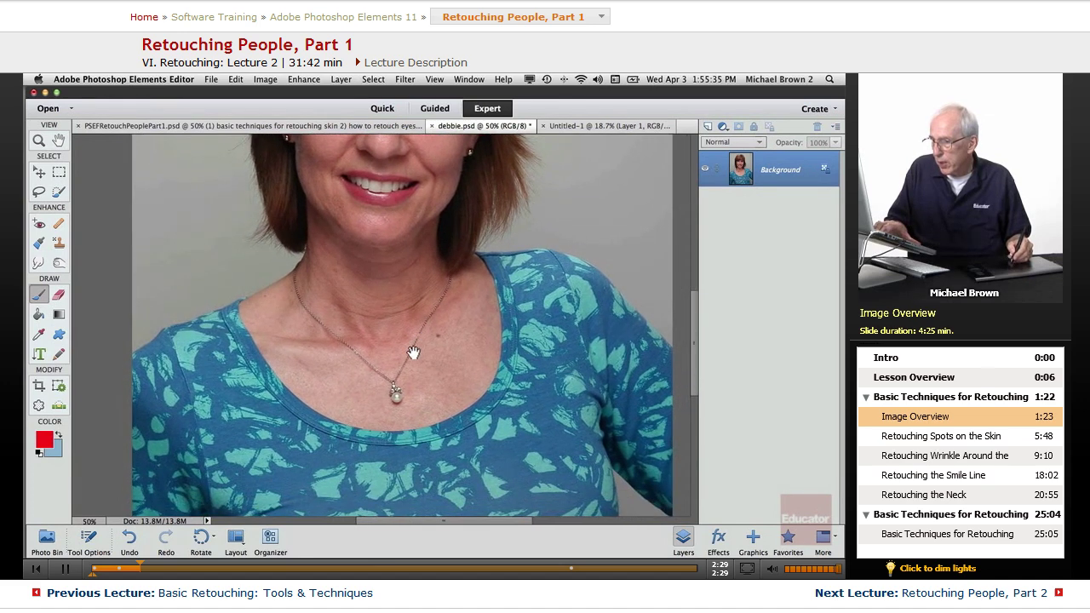
key("ctrl+plus")
key("ctrl+plus")
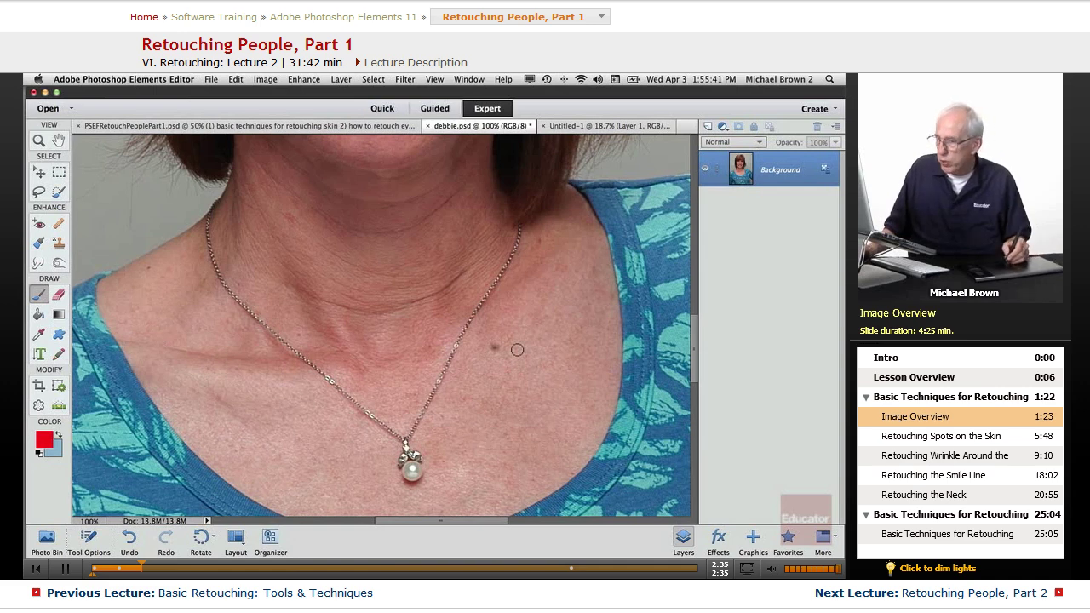
key("ctrl+plus")
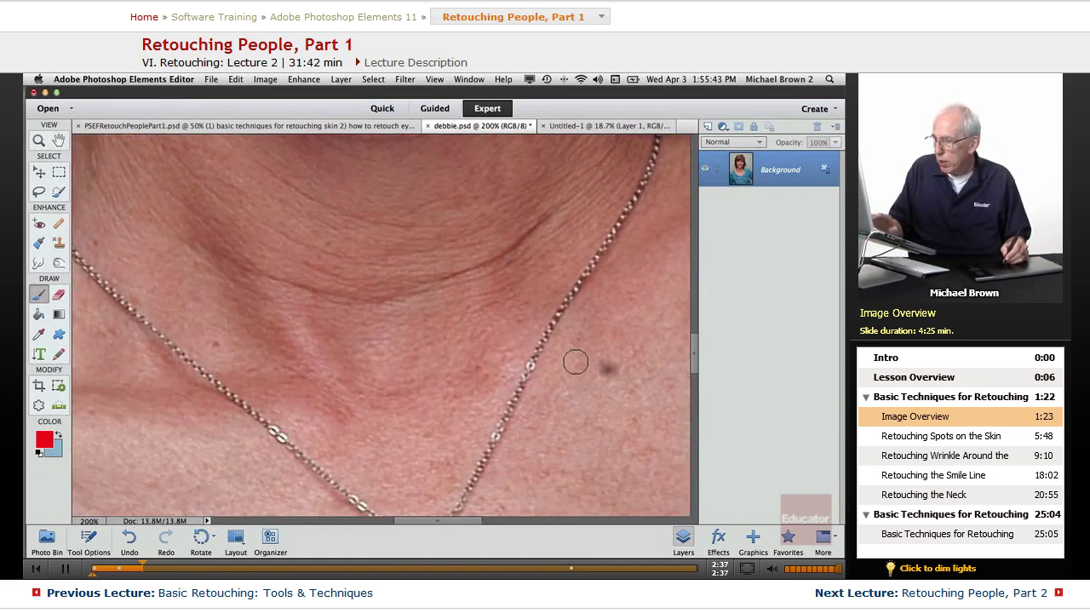
left_click_drag(413, 364, 445, 409)
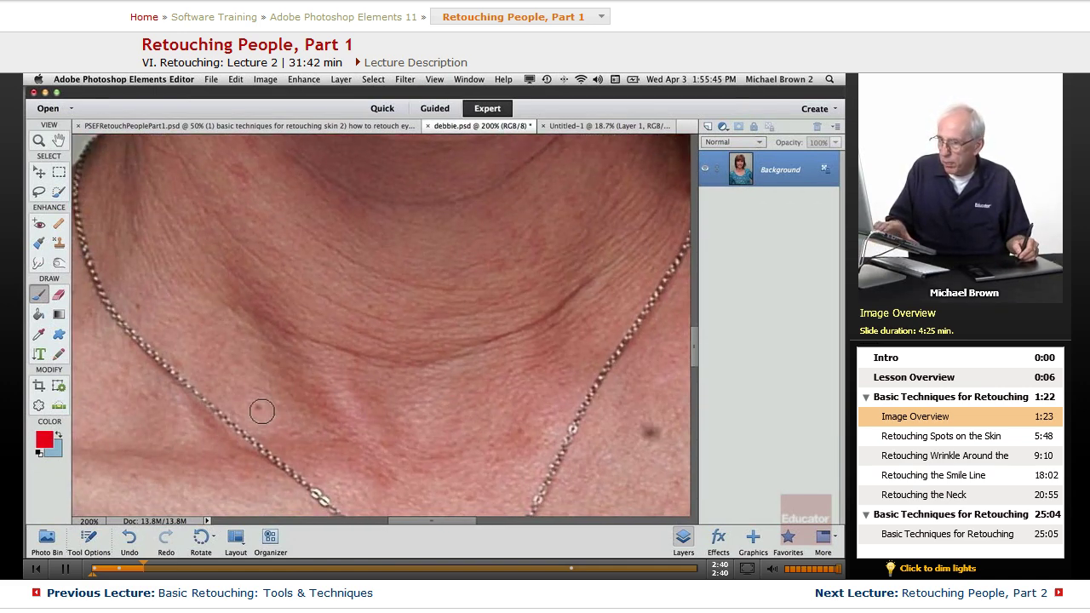
left_click_drag(433, 312, 406, 418)
left_click_drag(546, 298, 456, 297)
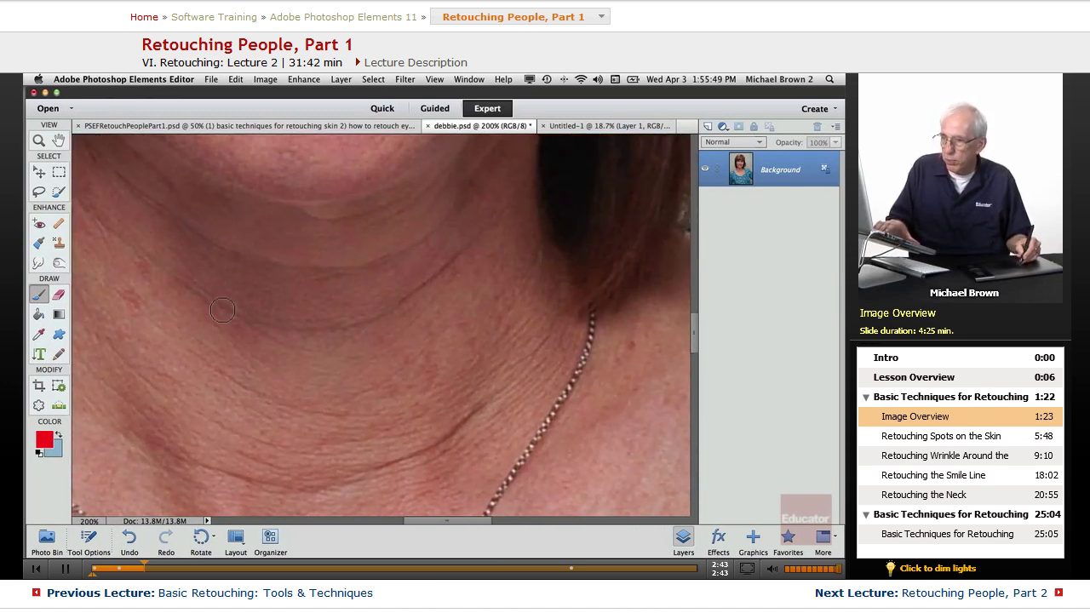
left_click_drag(267, 412, 490, 399)
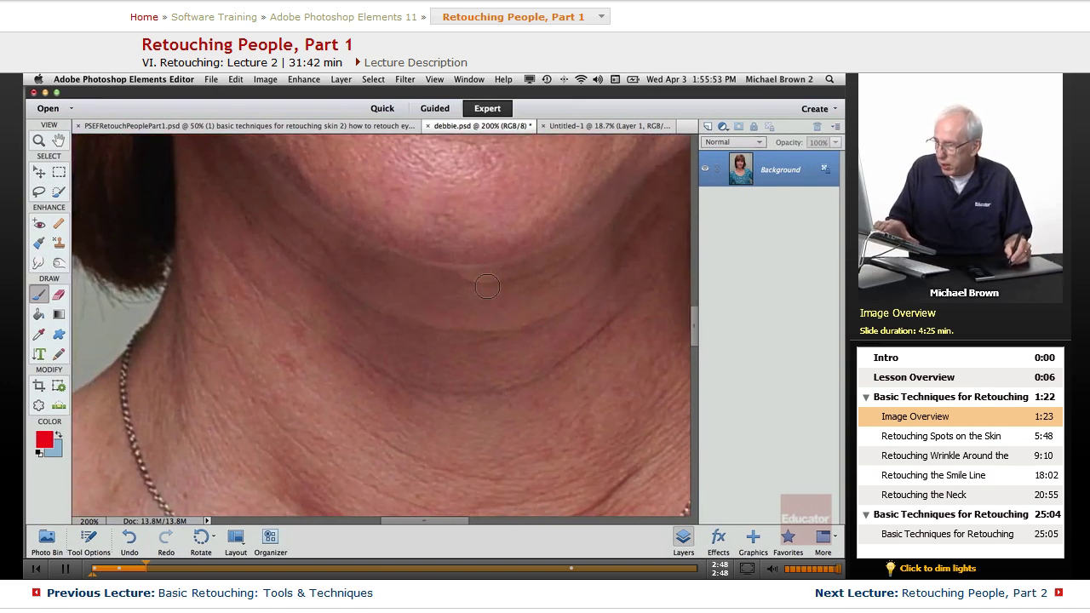
Switch to the Move tool and hide its tool options.
key("v")
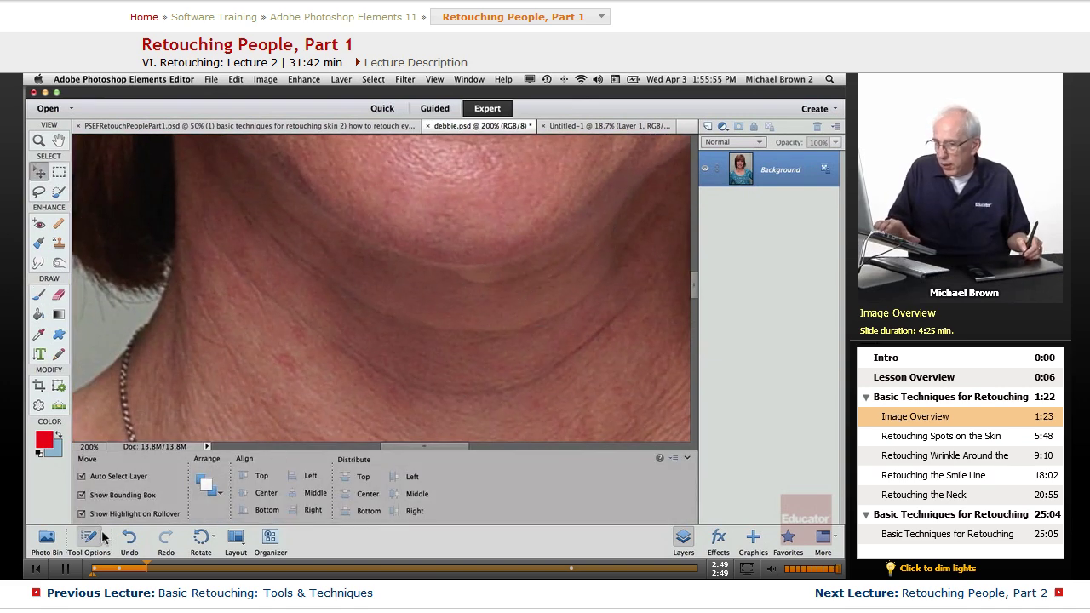
left_click(88, 536)
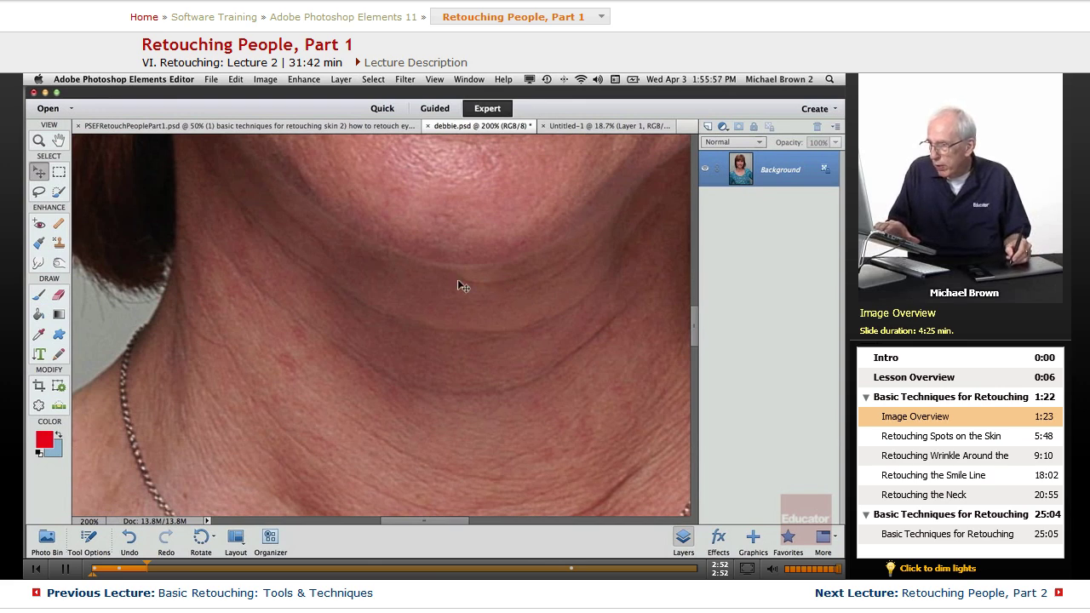
Examine the chin, teeth, smile lines, forehead and the areas under both eyes for features that need retouching.
left_click_drag(499, 333, 446, 349)
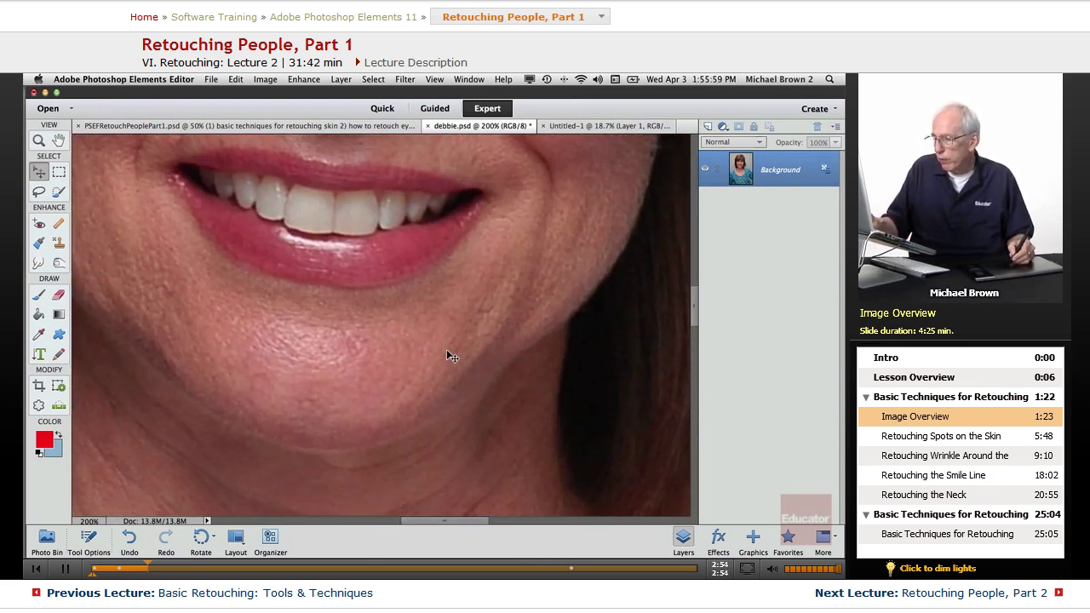
key("ctrl+minus")
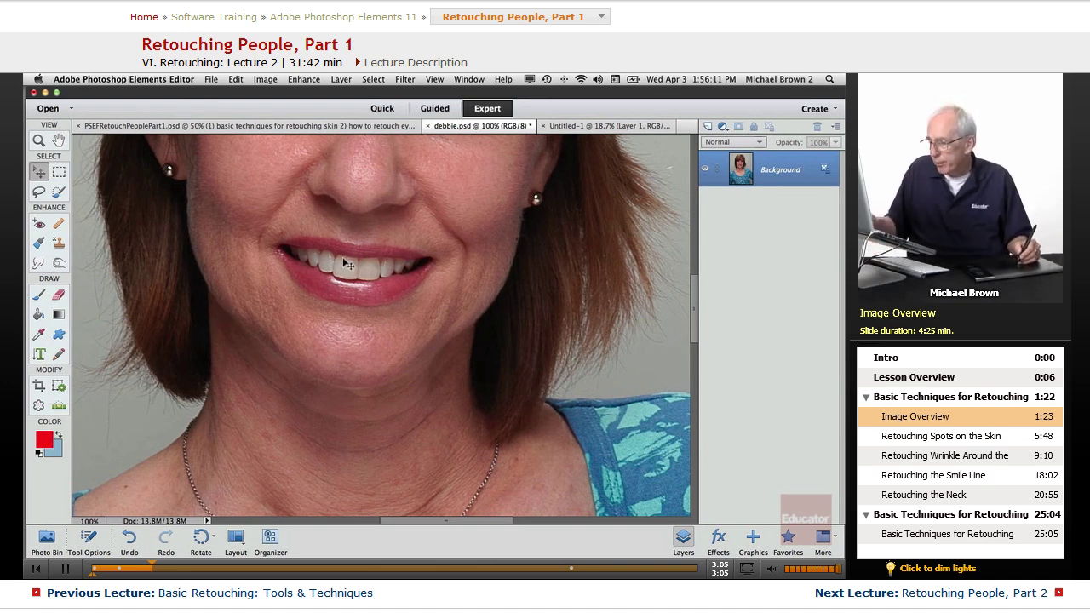
key("ctrl+equal")
left_click_drag(468, 211, 464, 490)
left_click_drag(360, 246, 448, 334)
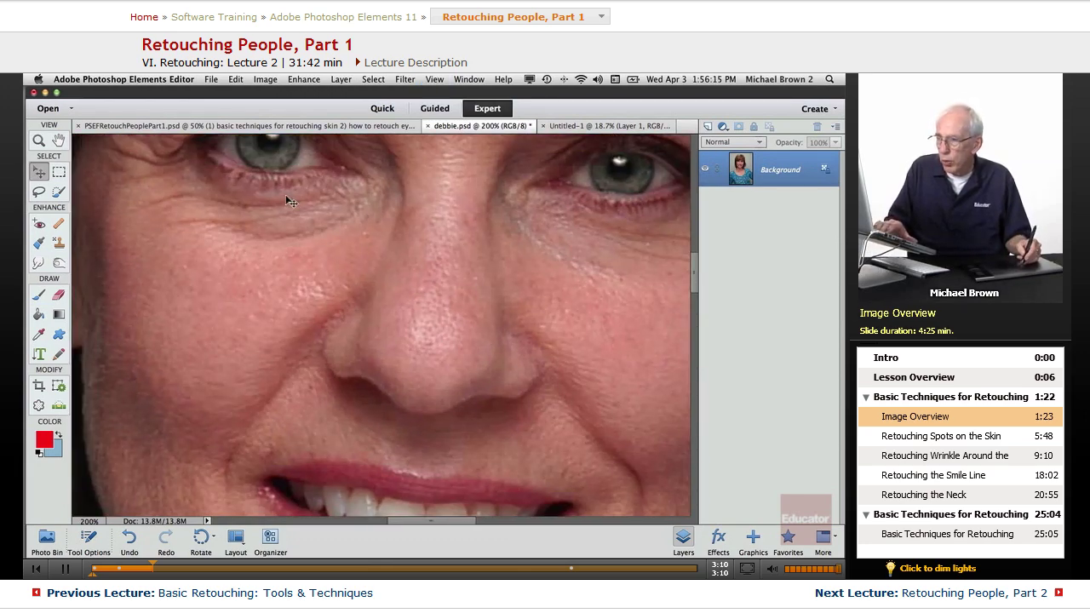
left_click_drag(139, 195, 197, 271)
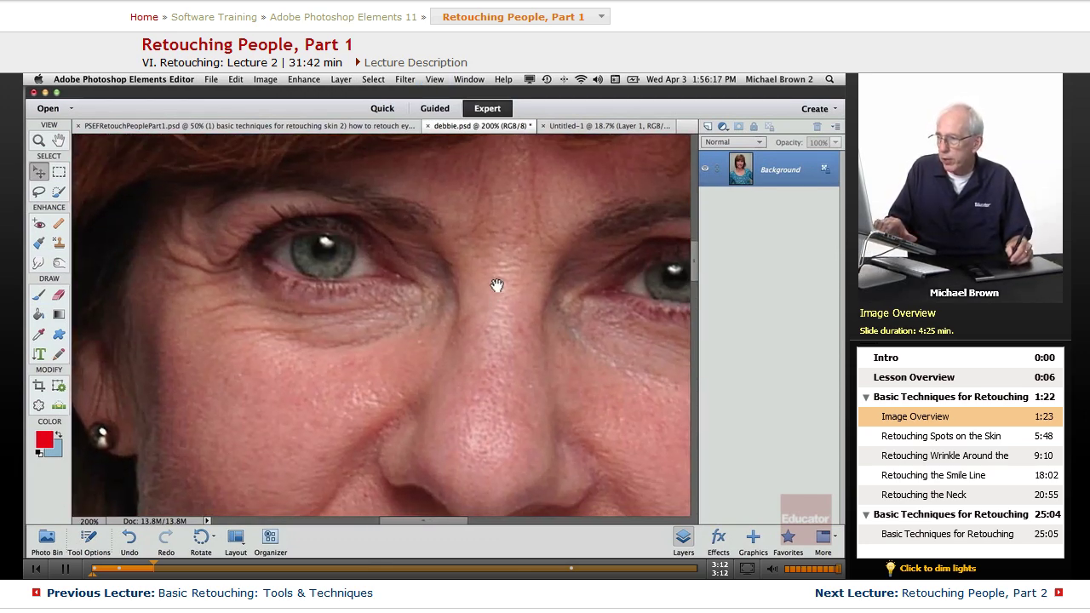
left_click_drag(496, 302, 477, 362)
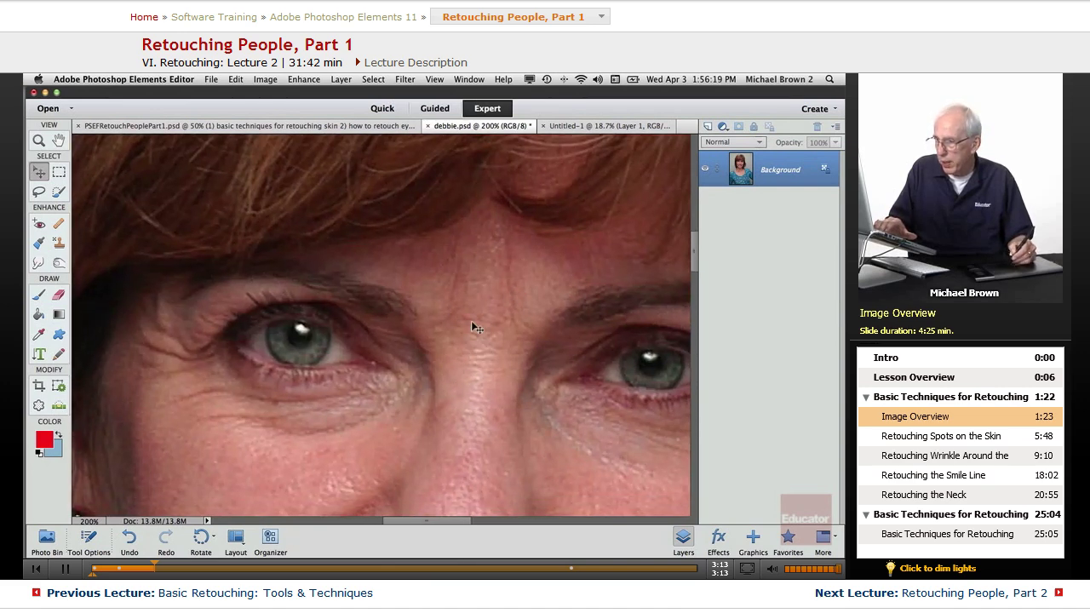
scroll(426, 302, "down", 5)
scroll(426, 302, "right", 8)
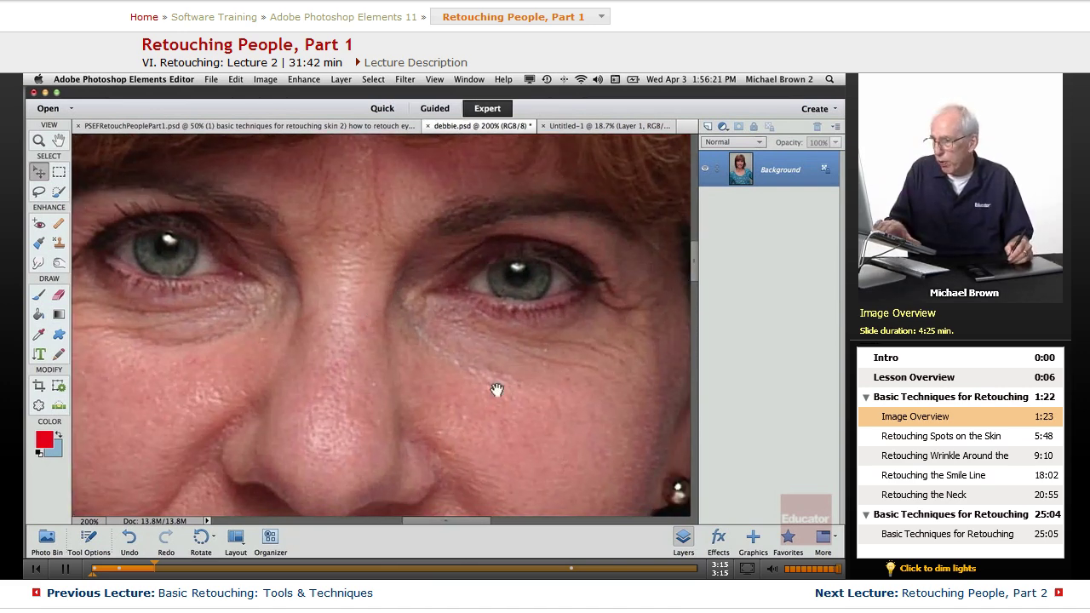
left_click_drag(498, 389, 474, 340)
left_click_drag(501, 306, 559, 260)
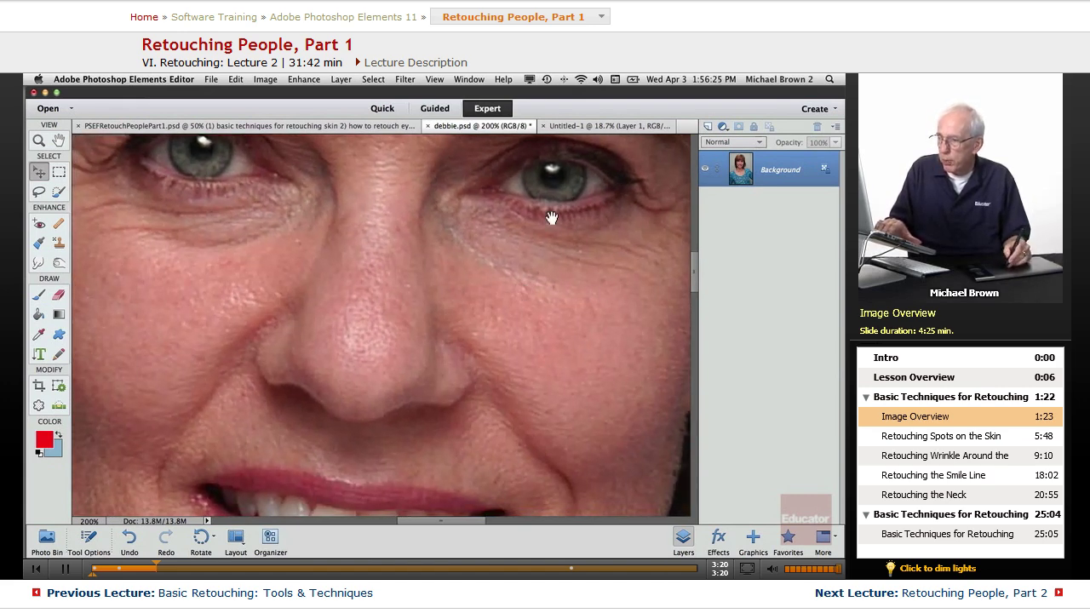
left_click_drag(567, 306, 562, 231)
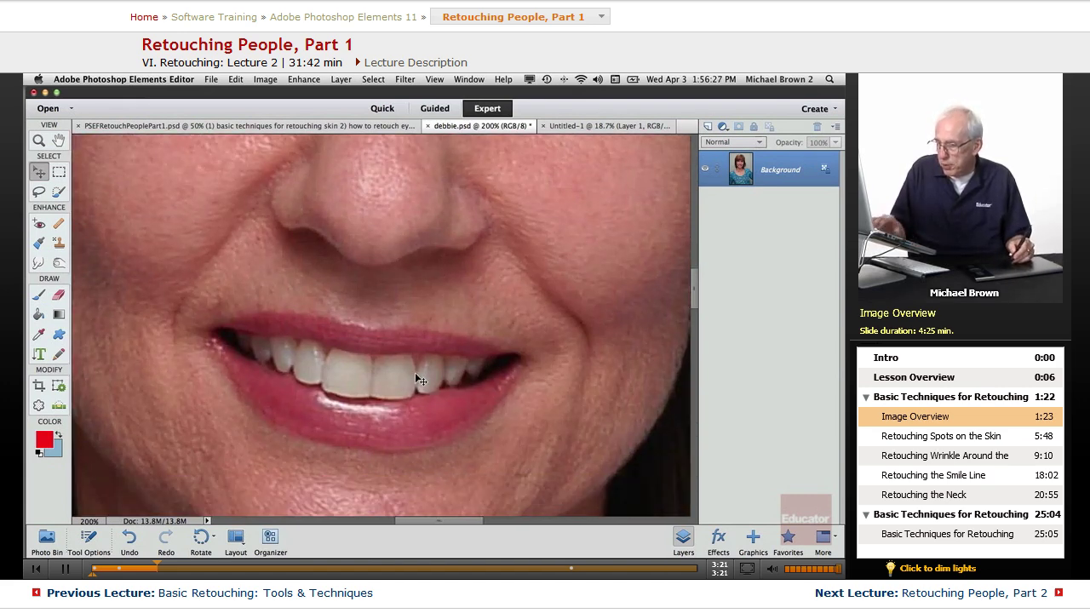
key("super+minus")
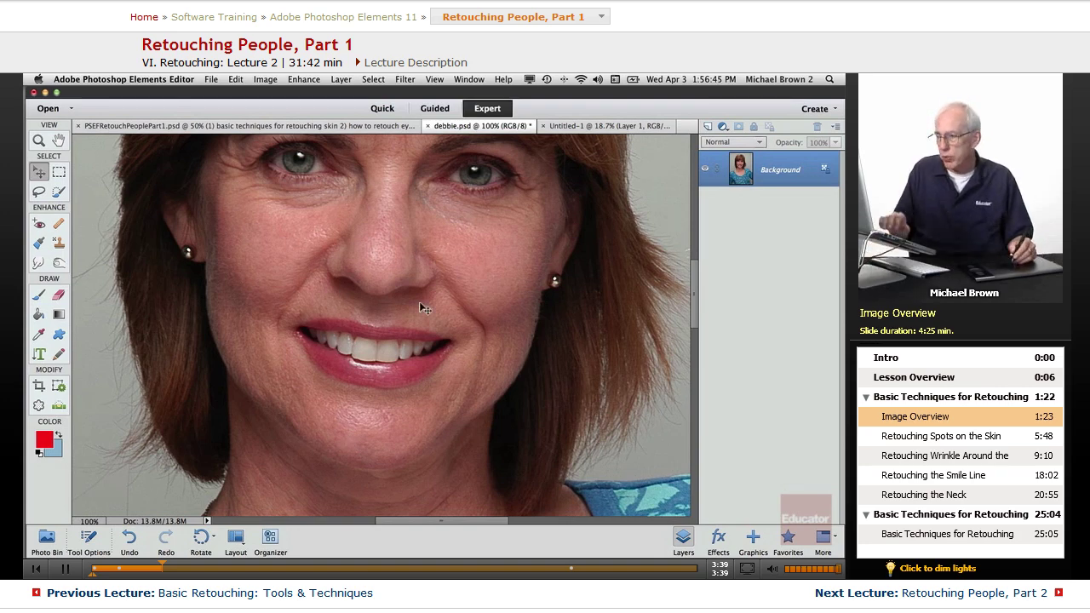
scroll(391, 319, "up", 4)
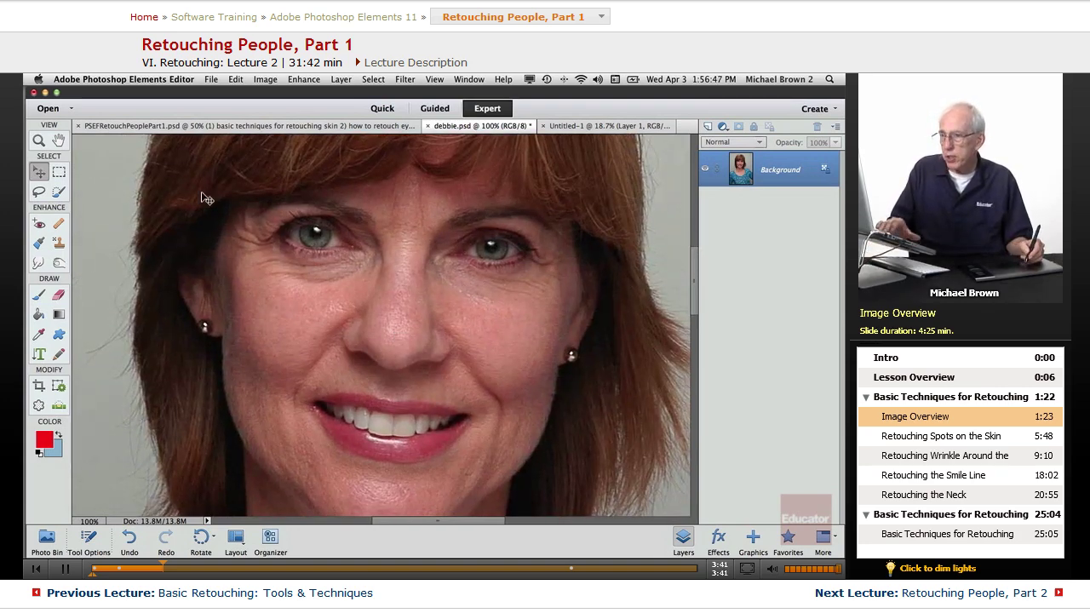
Check the lesson outline in PSEFRetouchPeoplePart1.psd, then return to the neck area of debbie.psd.
left_click(154, 126)
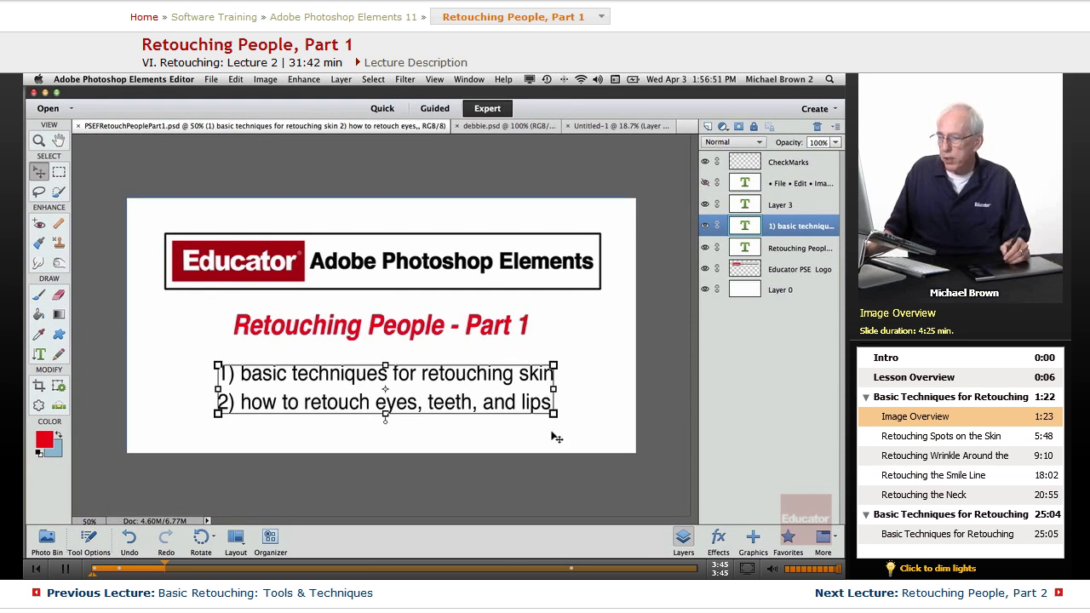
left_click(482, 126)
scroll(457, 399, "down", 3)
scroll(458, 399, "down", 6)
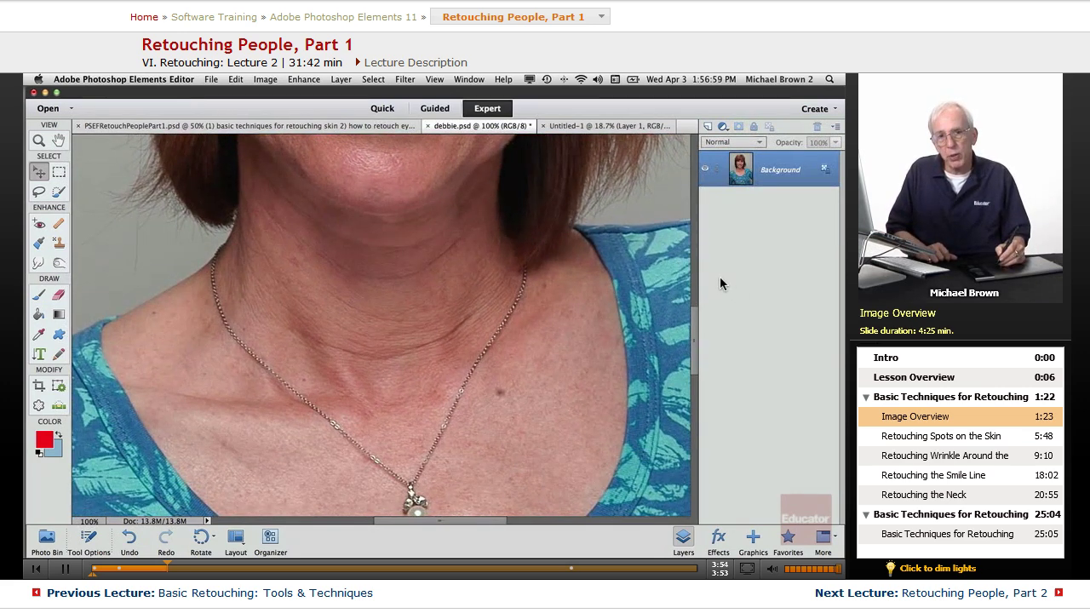
Duplicate the Background layer of the portrait.
left_click(836, 128)
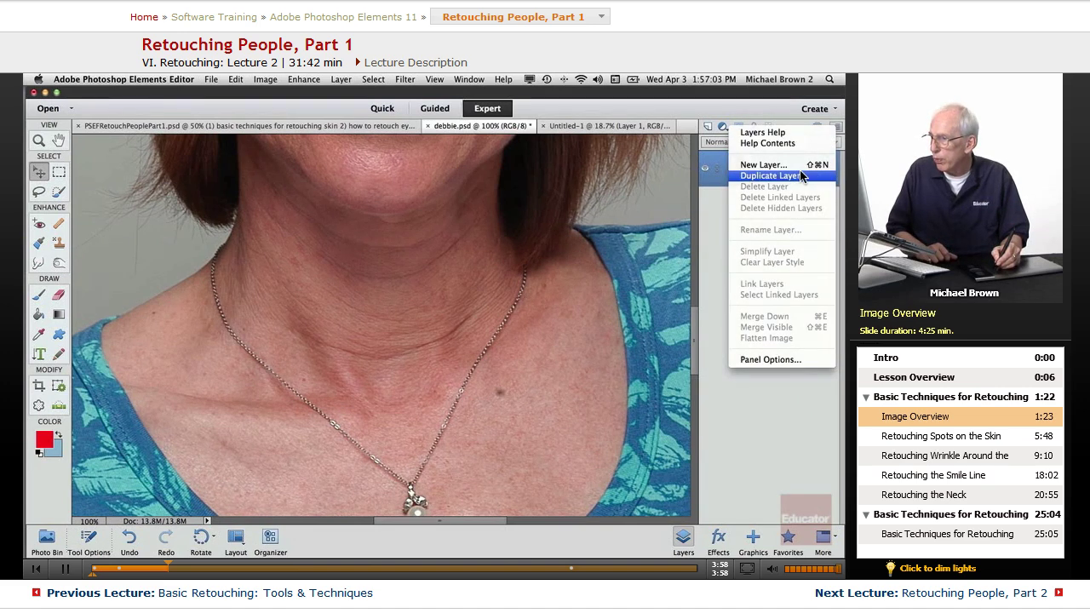
left_click(341, 86)
left_click(342, 85)
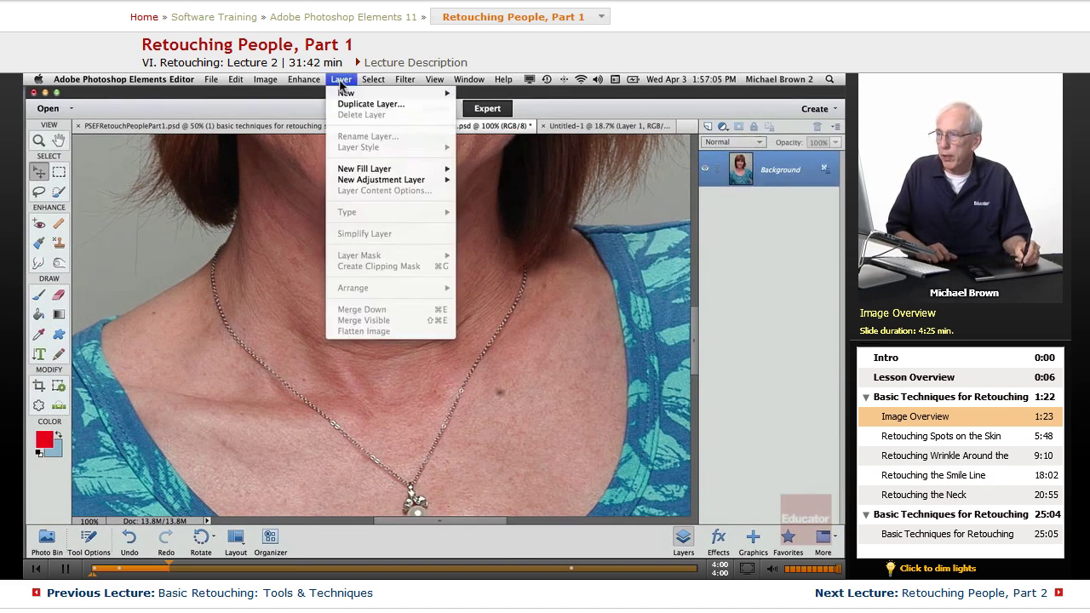
left_click(339, 82)
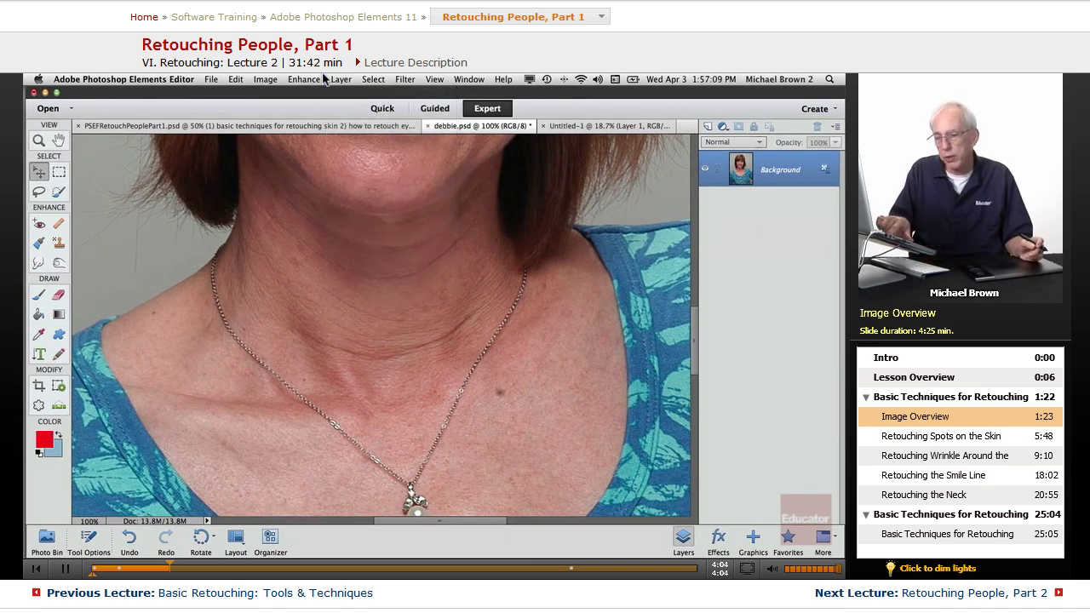
key("super+j")
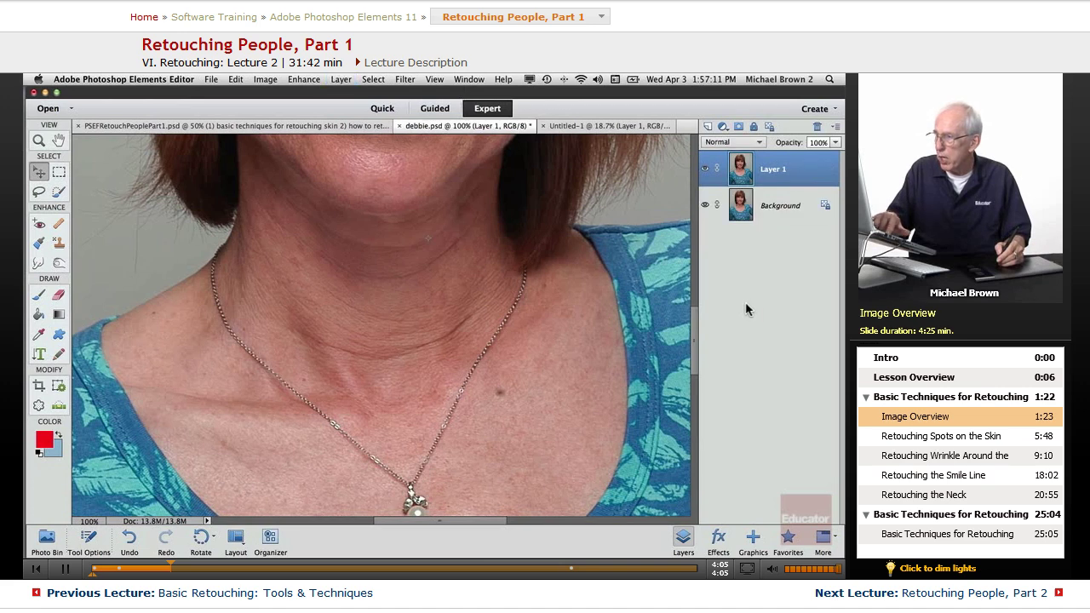
Compare the skin texture around the eyes, nose and cheeks at close and distant magnifications.
left_click_drag(377, 246, 365, 382)
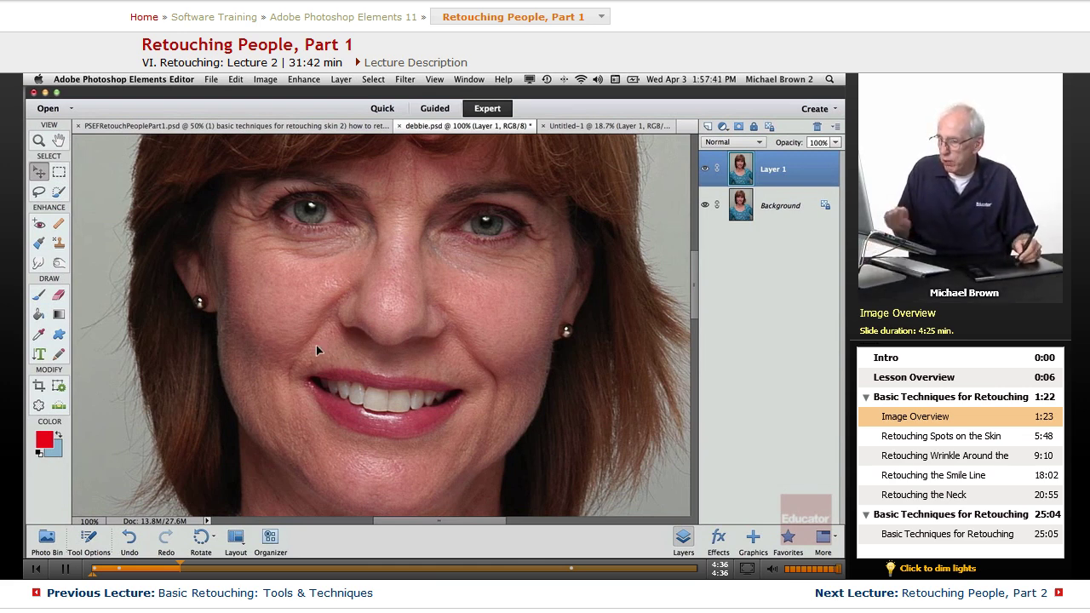
key("super+equal")
key("super+equal")
scroll(373, 302, "up", 5)
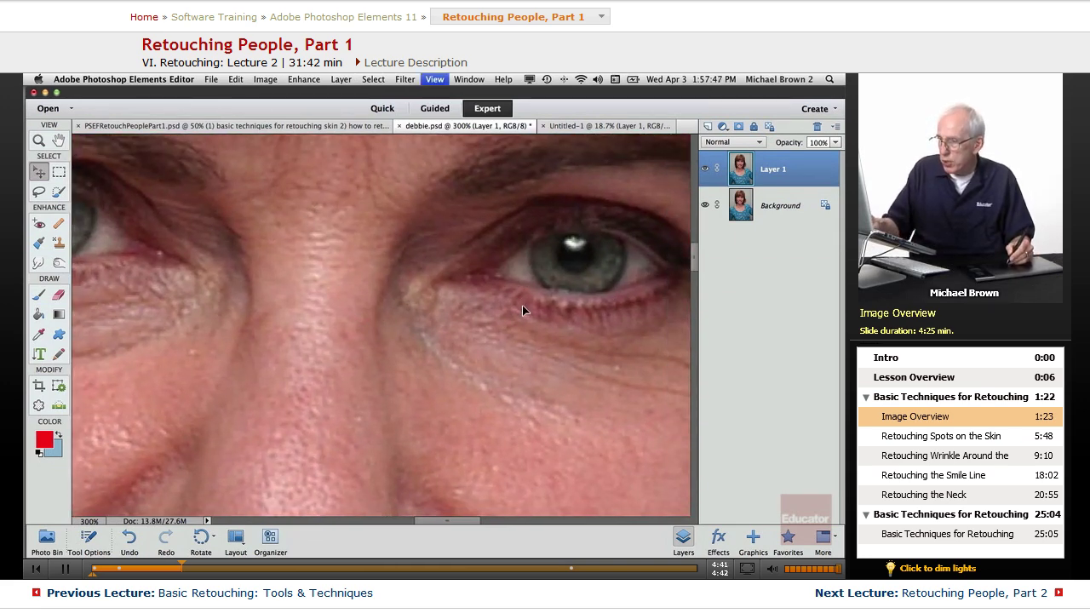
key("super+minus")
key("super+minus")
key("super+minus")
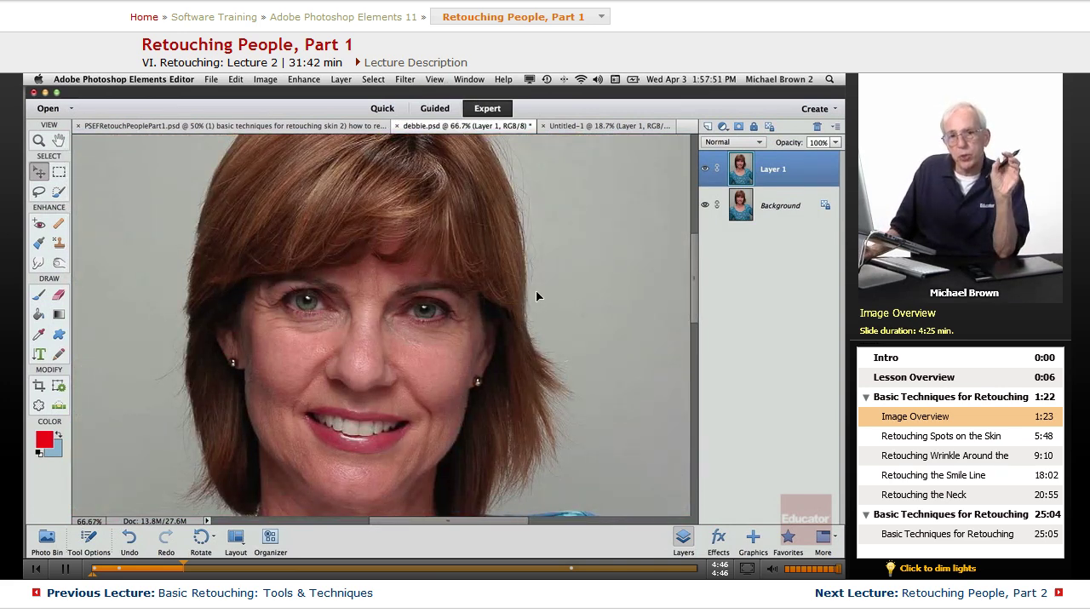
key("super+plus")
key("super+plus")
key("super+plus")
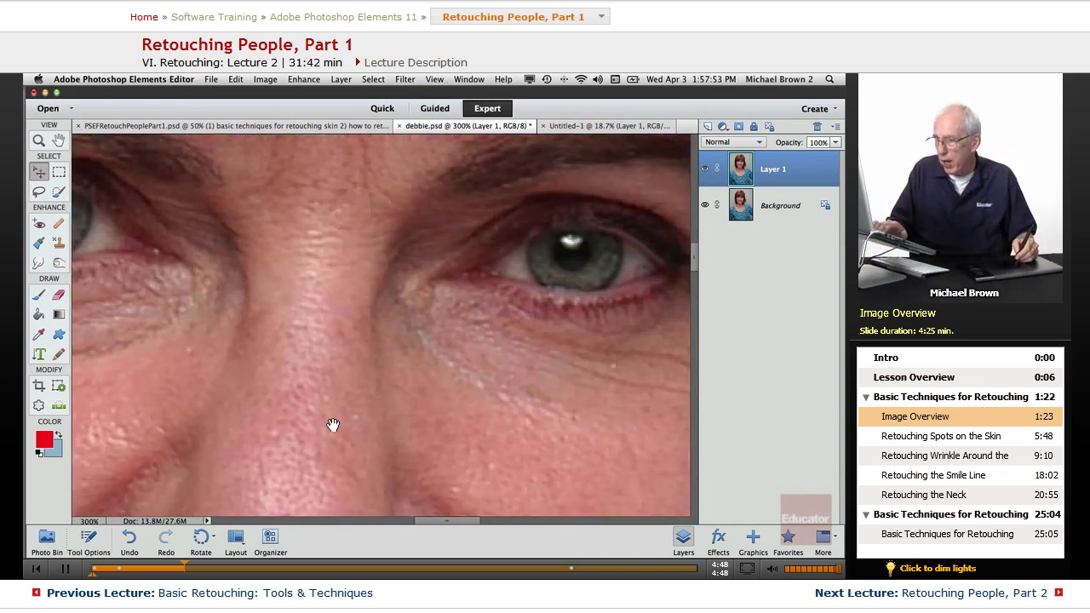
left_click_drag(338, 418, 564, 226)
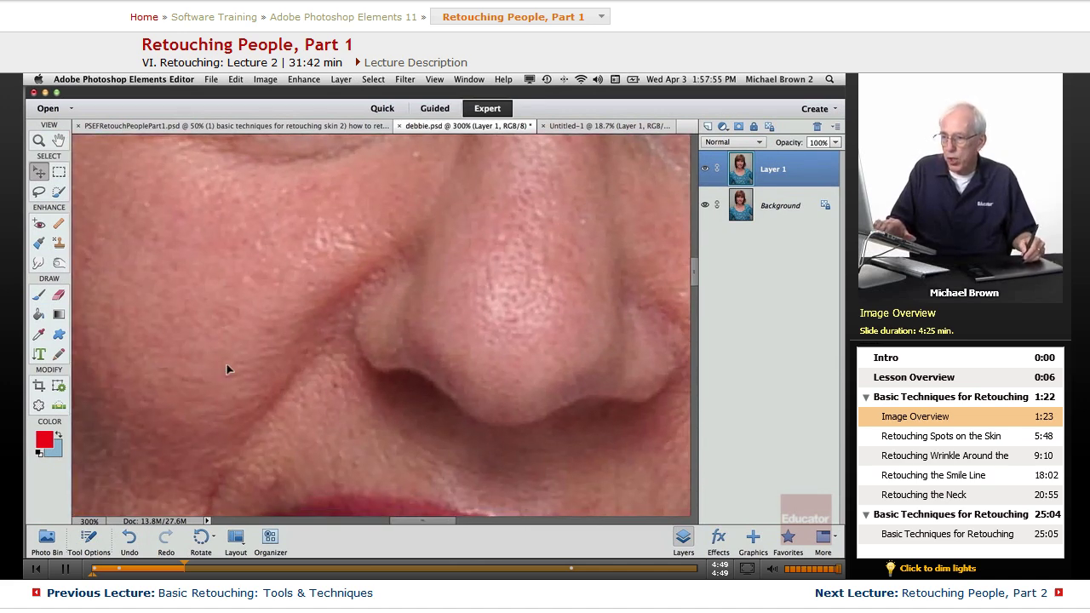
key("super+minus")
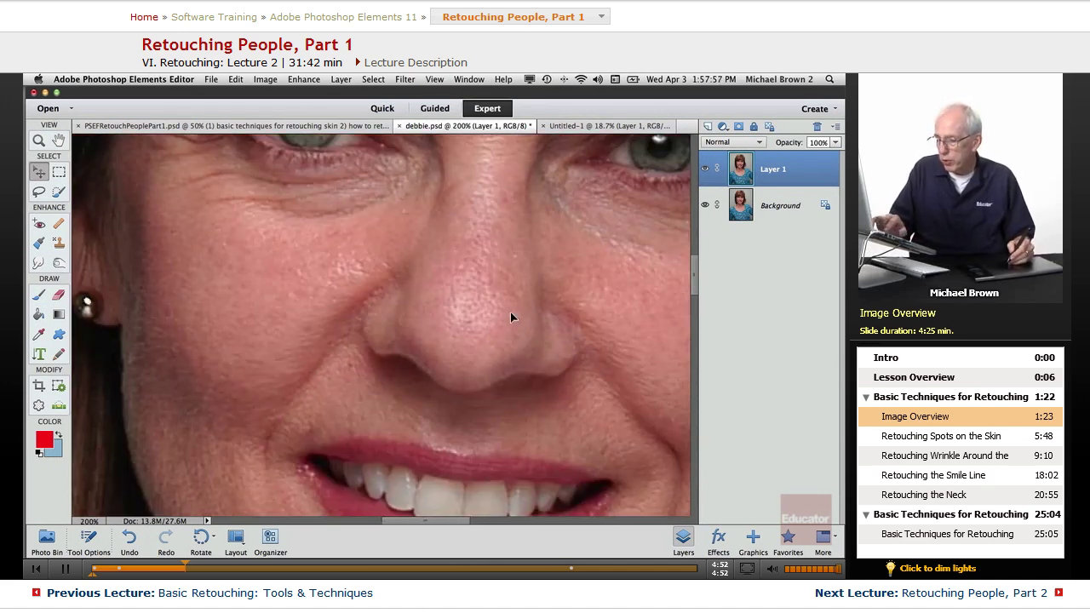
Duplicate Layer 1 and set the copy's blend mode to Overlay.
key("super+j")
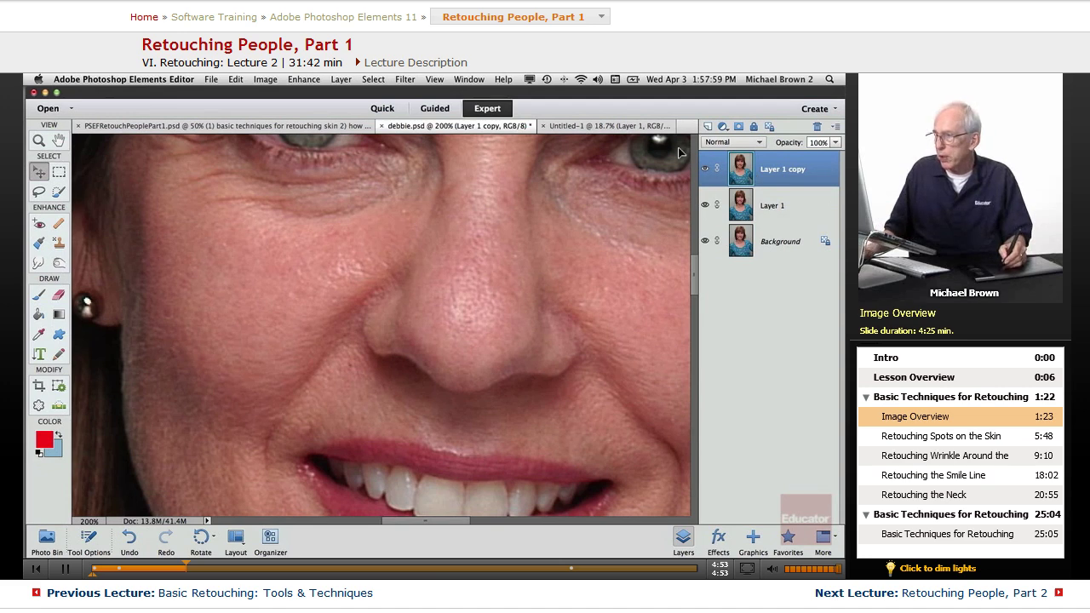
left_click(733, 142)
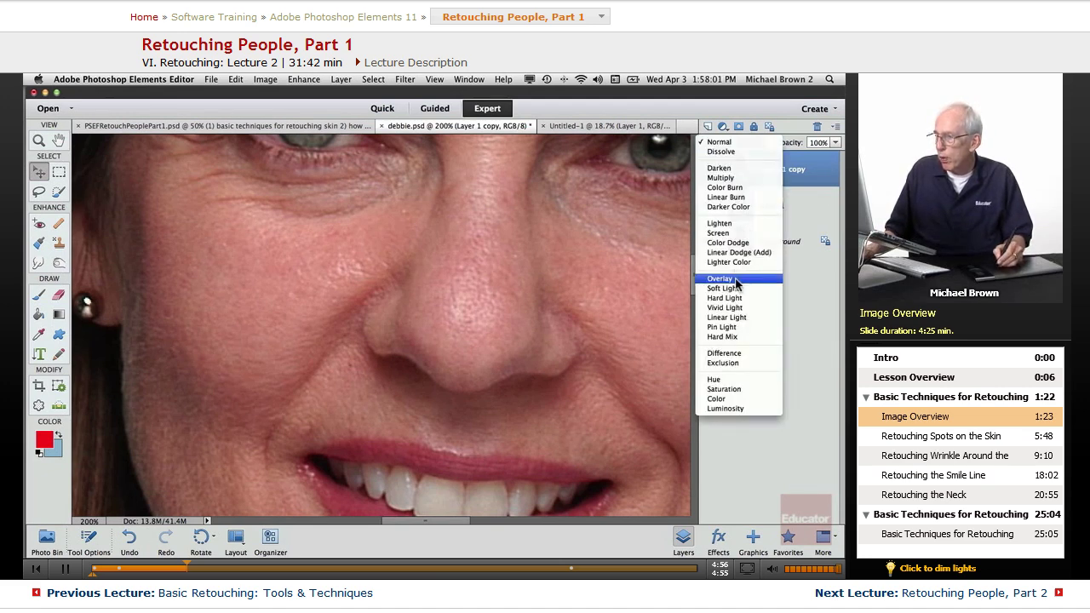
left_click(736, 282)
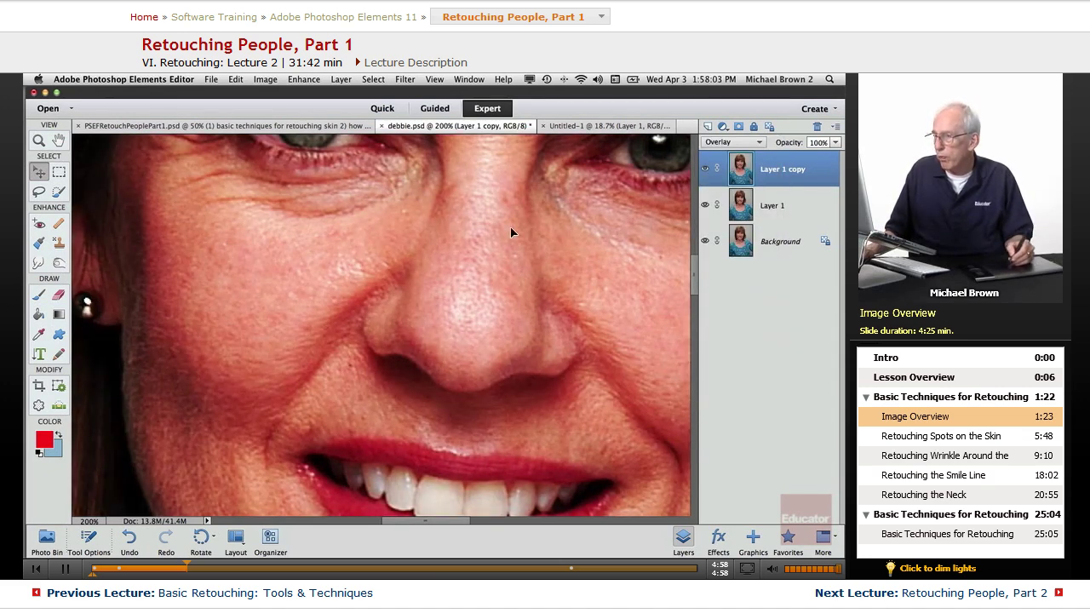
Apply a High Pass filter with a radius of 1.7 pixels to the Overlay layer copy.
left_click(404, 79)
mouse_move(491, 266)
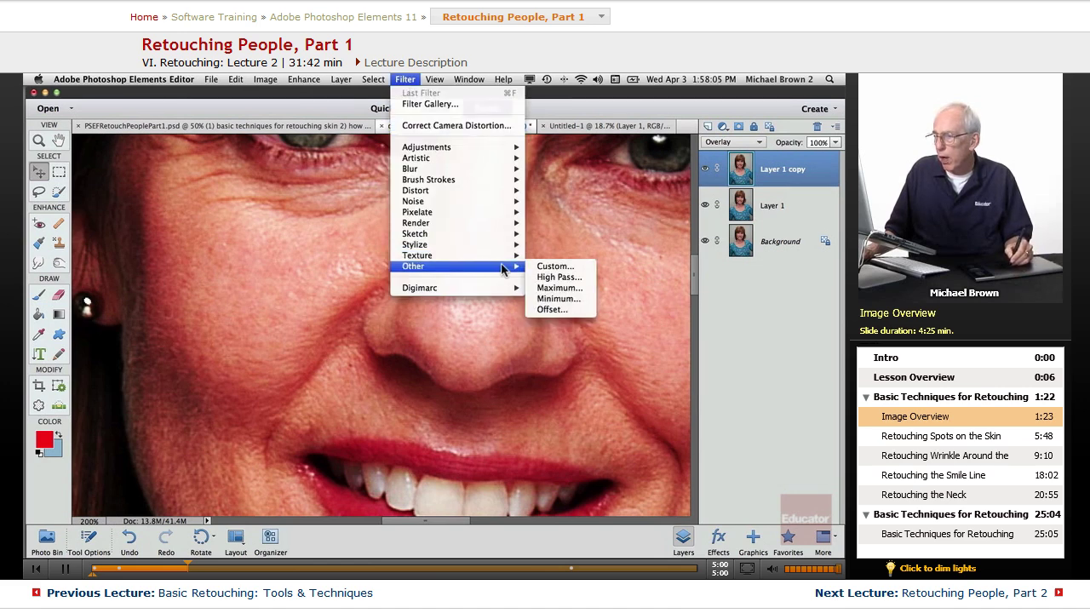
left_click(499, 332)
left_click_drag(486, 336, 457, 353)
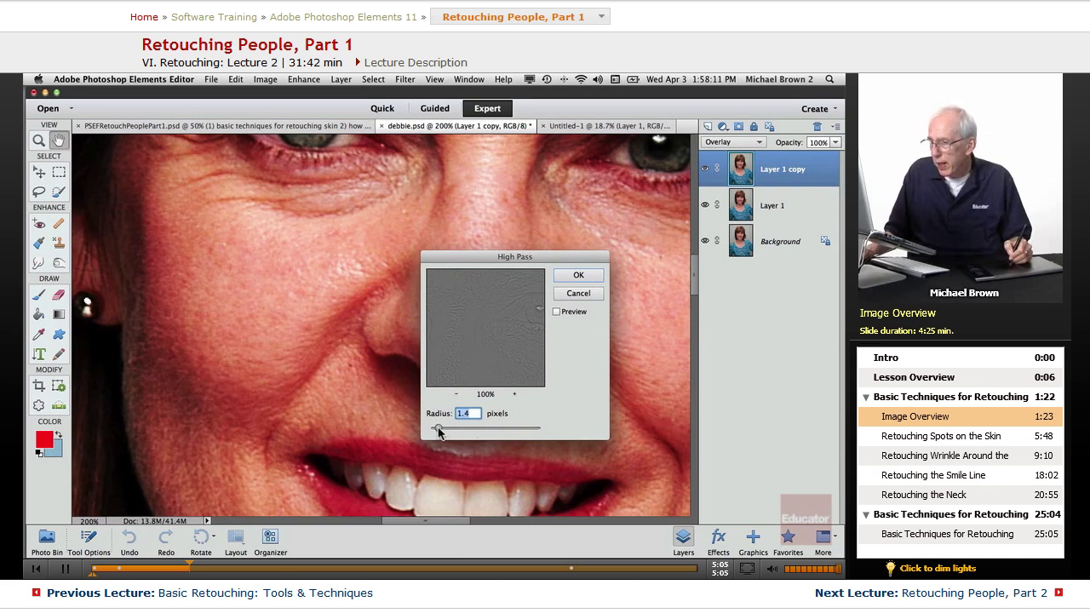
left_click_drag(438, 431, 441, 429)
left_click_drag(471, 354, 481, 364)
left_click(514, 395)
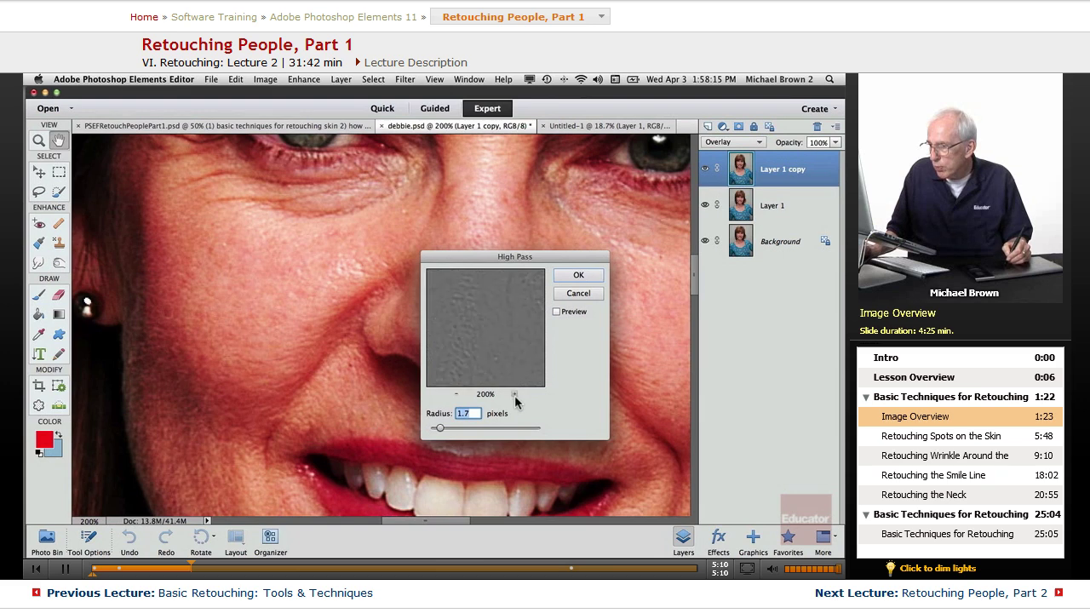
left_click(514, 394)
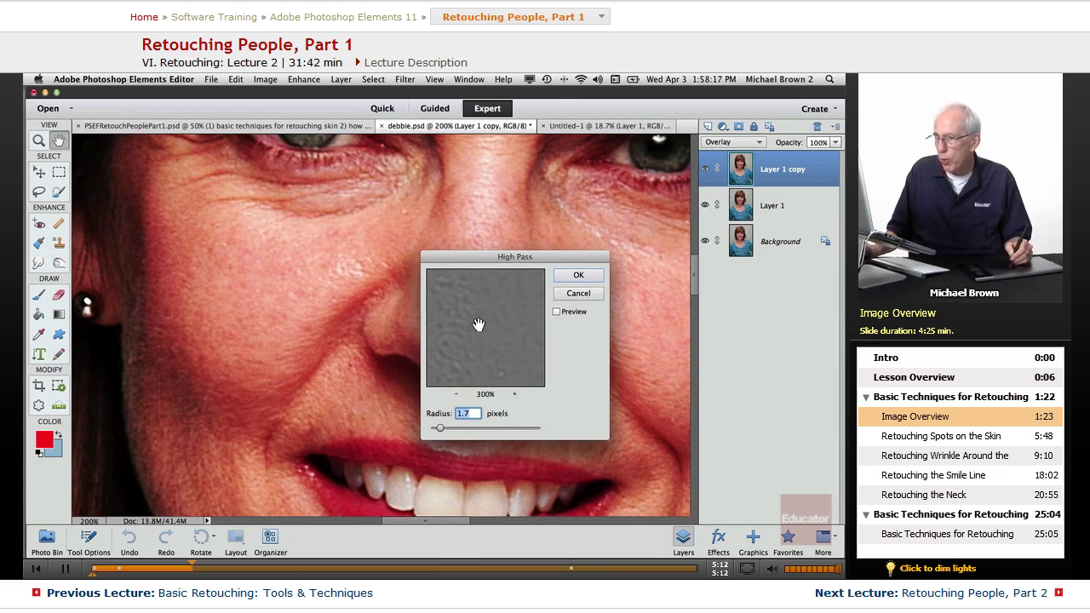
left_click(562, 274)
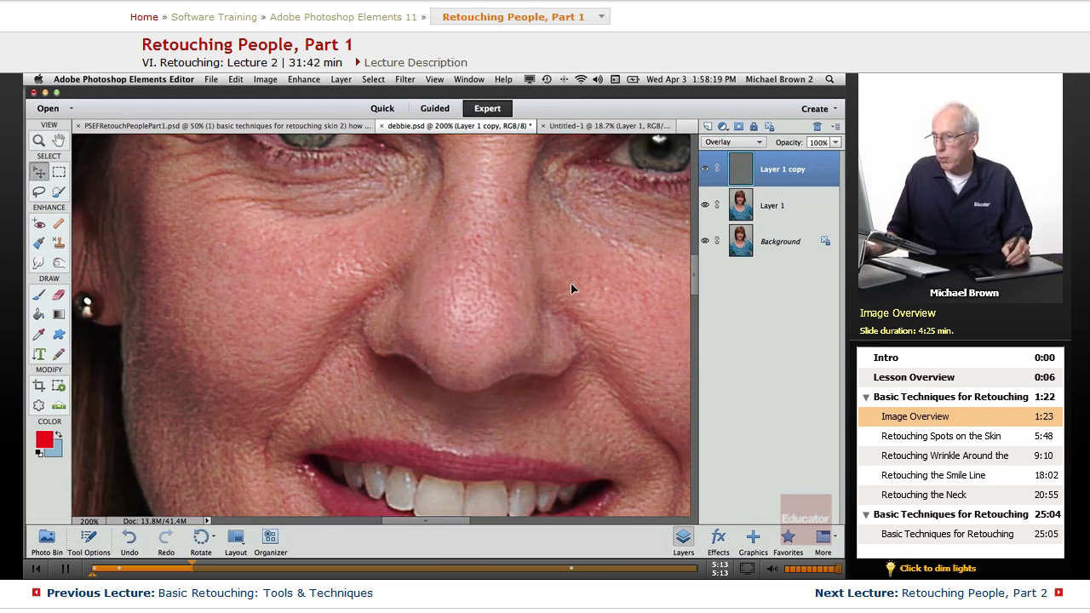
Compare the skin detail on the nose, cheek and around the eye with the High Pass layer hidden and shown.
left_click(705, 171)
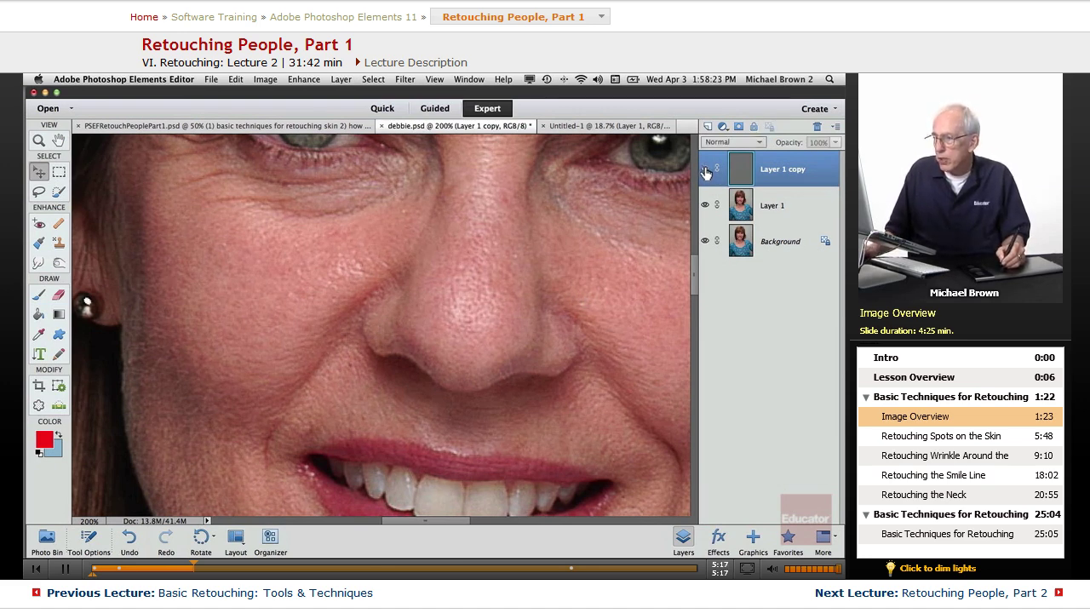
left_click(705, 171)
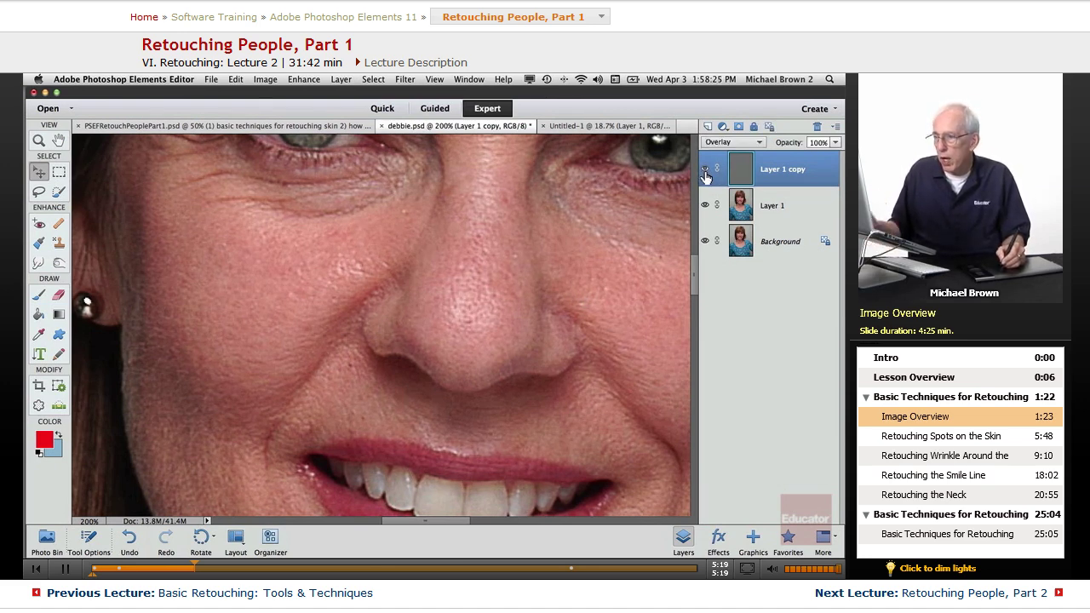
left_click_drag(397, 260, 499, 362)
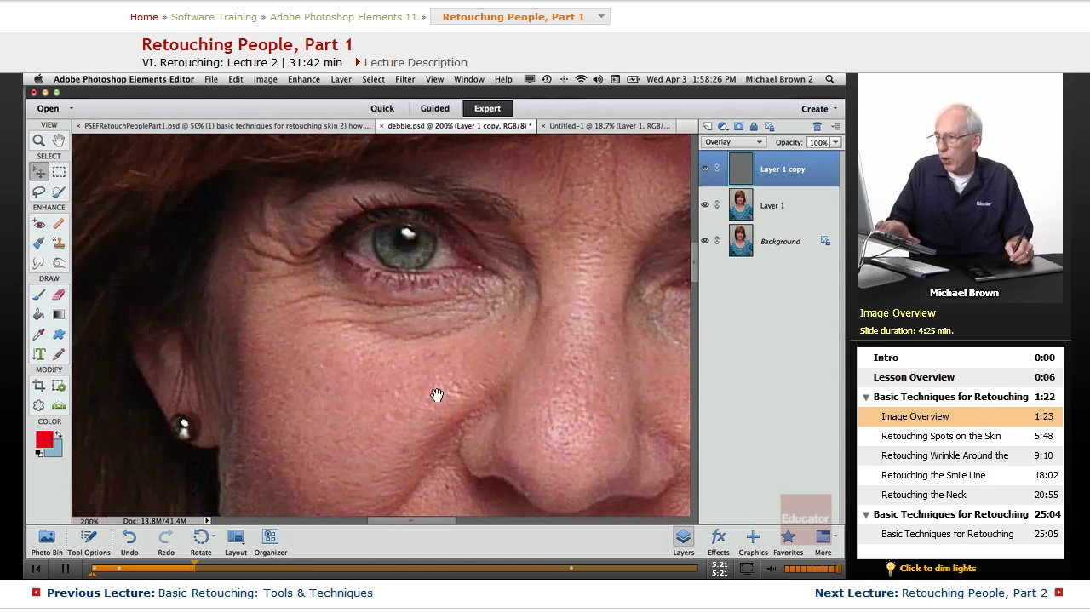
left_click(705, 170)
left_click(706, 169)
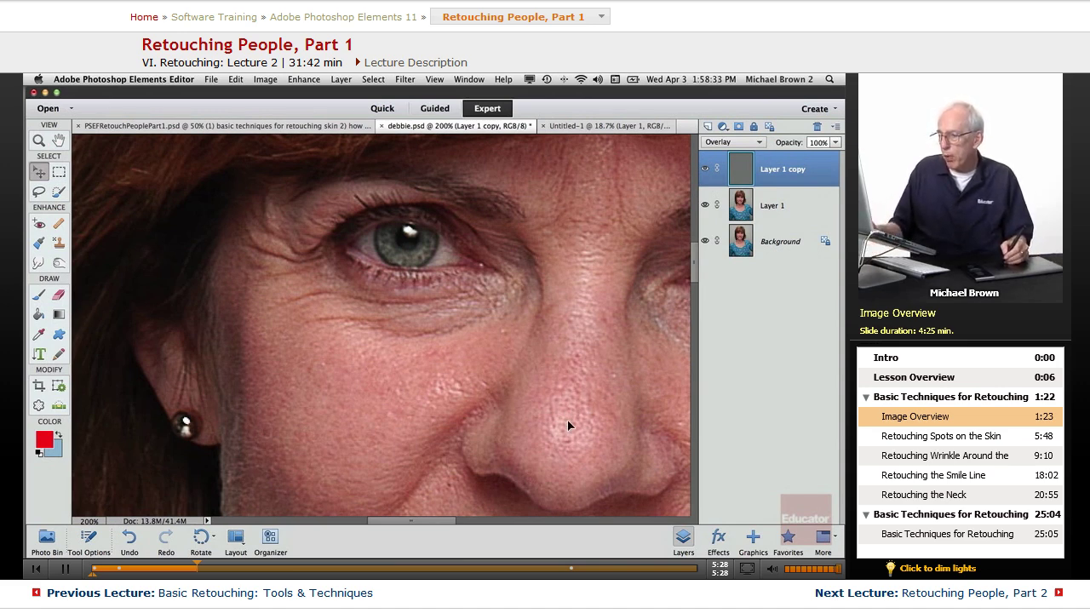
Hide the High Pass layer copy and delete it, keeping Layer 1 above the Background.
left_click(705, 170)
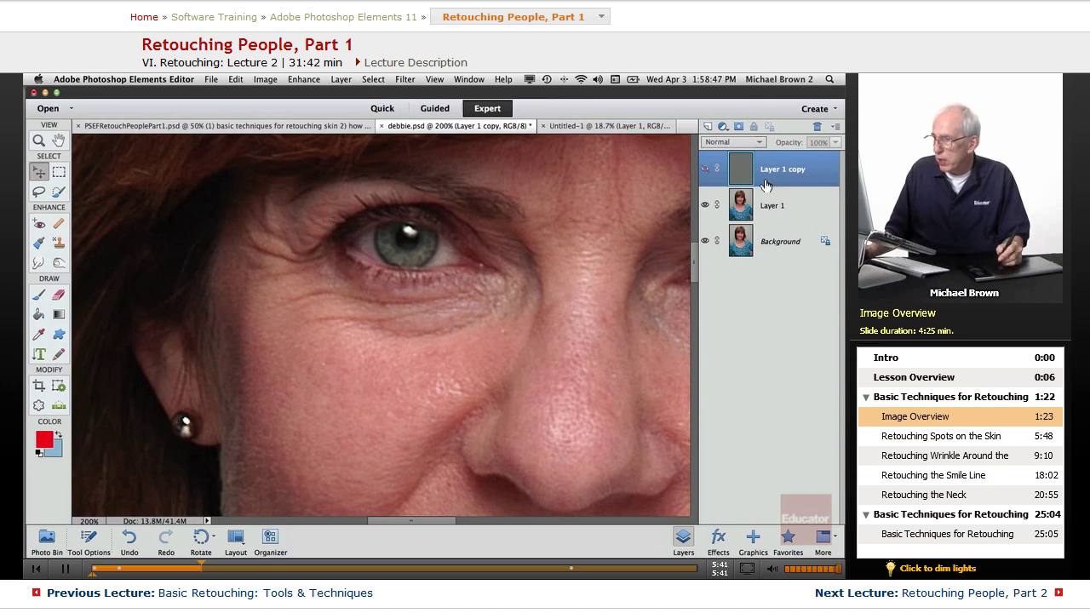
left_click_drag(819, 173, 817, 128)
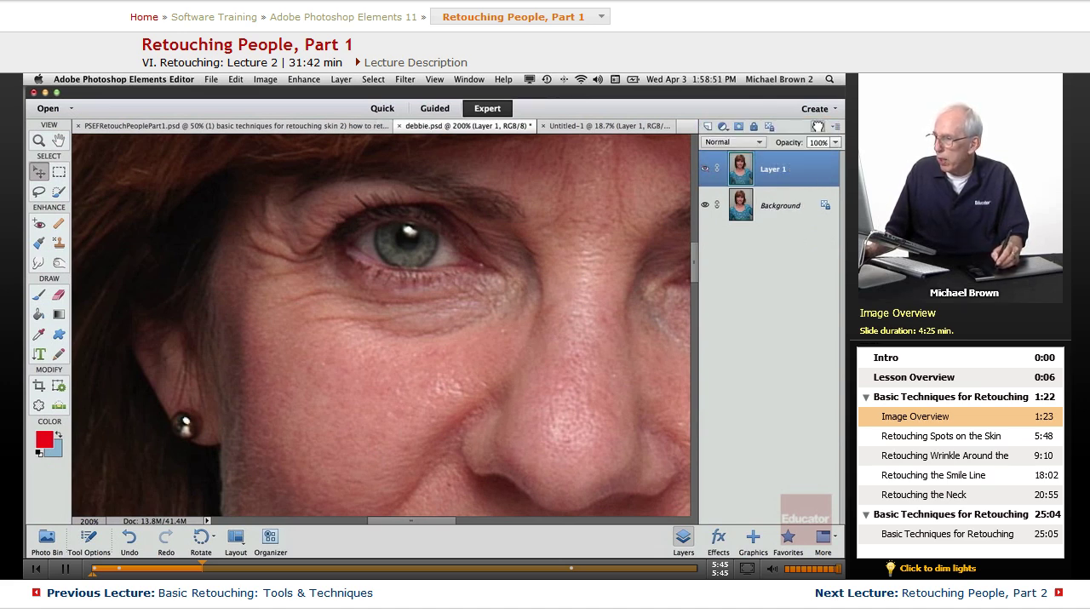